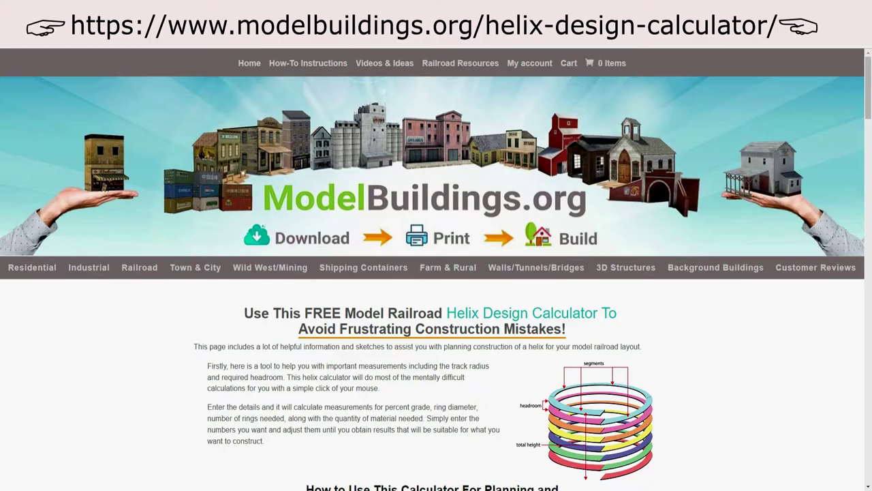
Scroll through the Helix 1 drawing showing the 48-inch circle and 800-inch 2% grade line
scroll(662, 270, "down", 6)
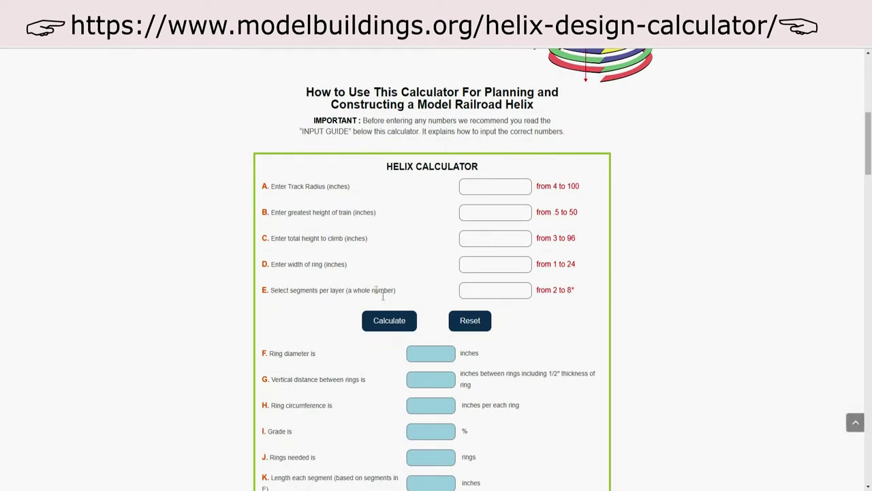
scroll(662, 302, "down", 1)
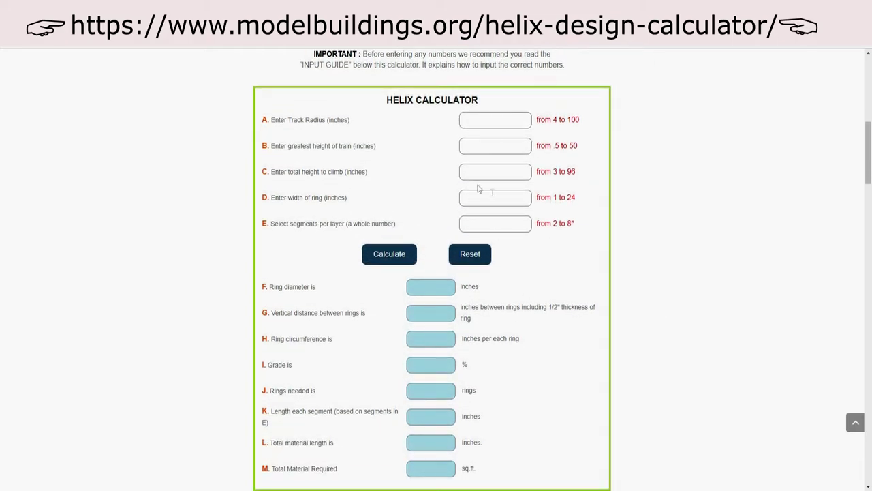
scroll(620, 294, "down", 2)
scroll(620, 295, "down", 3)
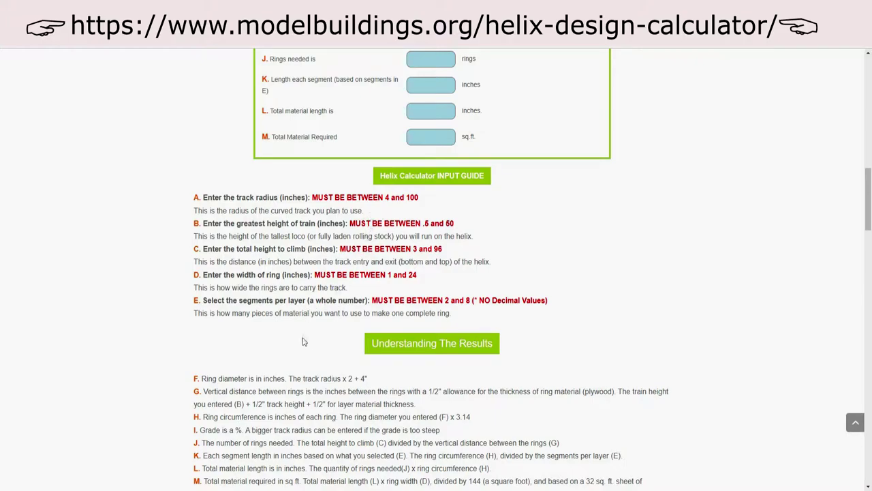
scroll(306, 353, "down", 1)
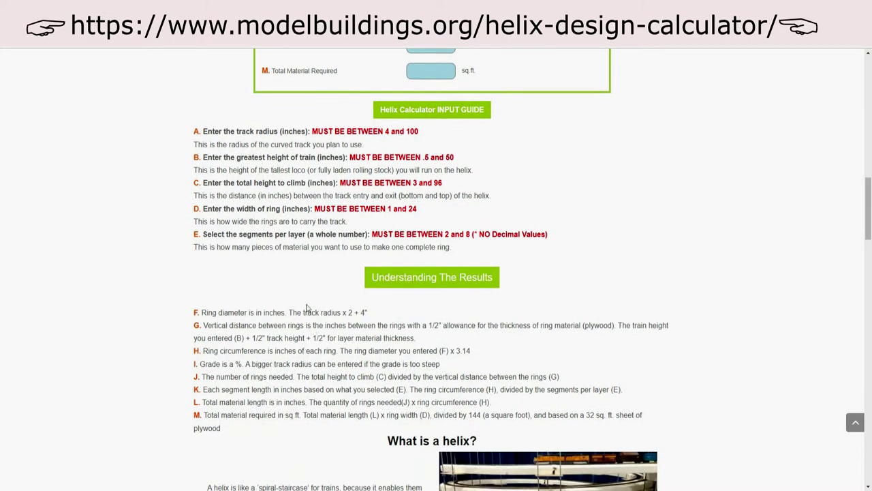
scroll(598, 238, "up", 5)
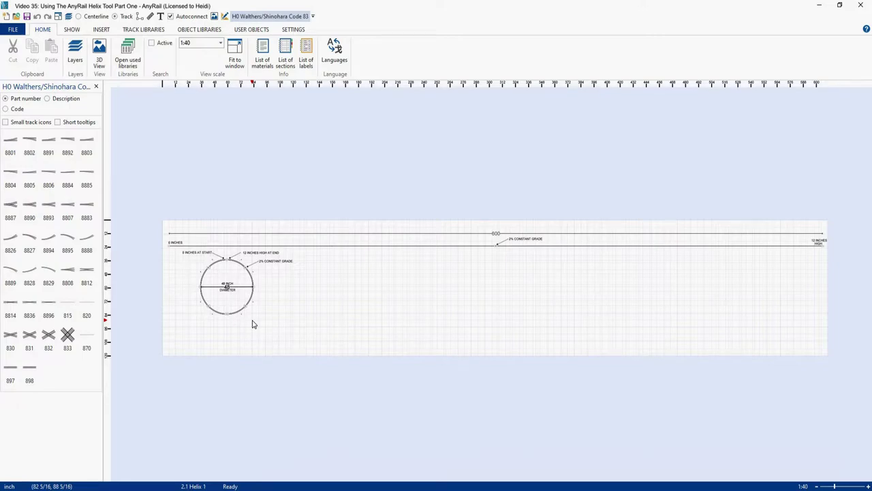
scroll(253, 324, "up", 5)
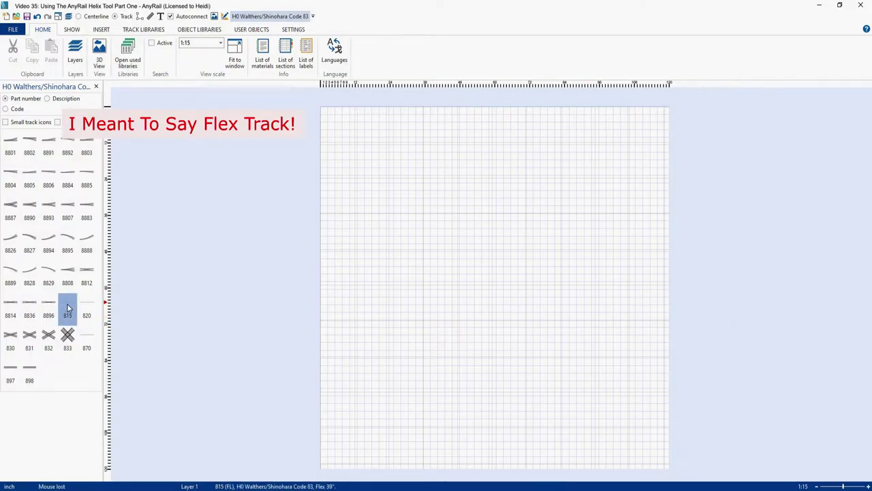
Place an 815 flex track piece and curve it to a 90° arc of 24-inch radius
left_click_drag(67, 310, 532, 220)
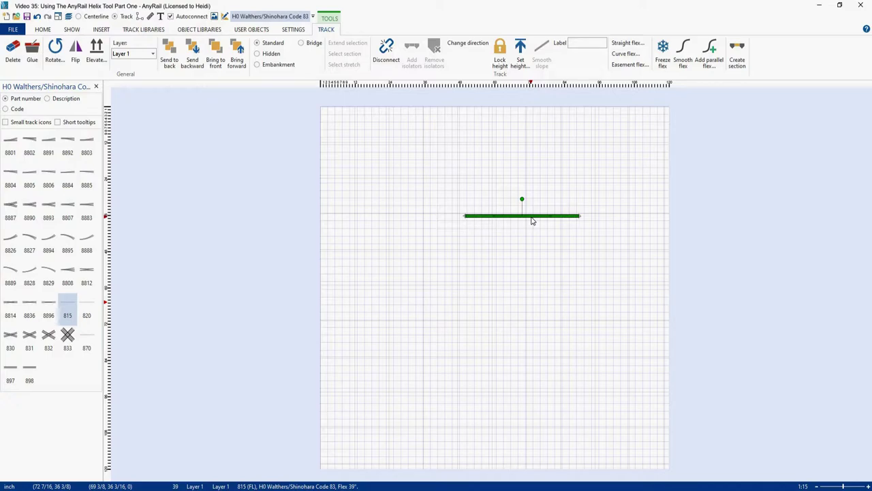
right_click(533, 218)
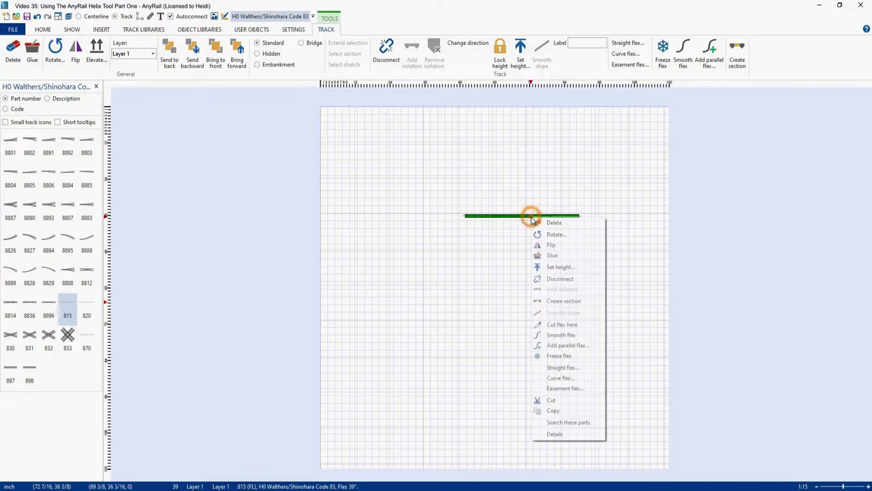
left_click(560, 378)
type("90")
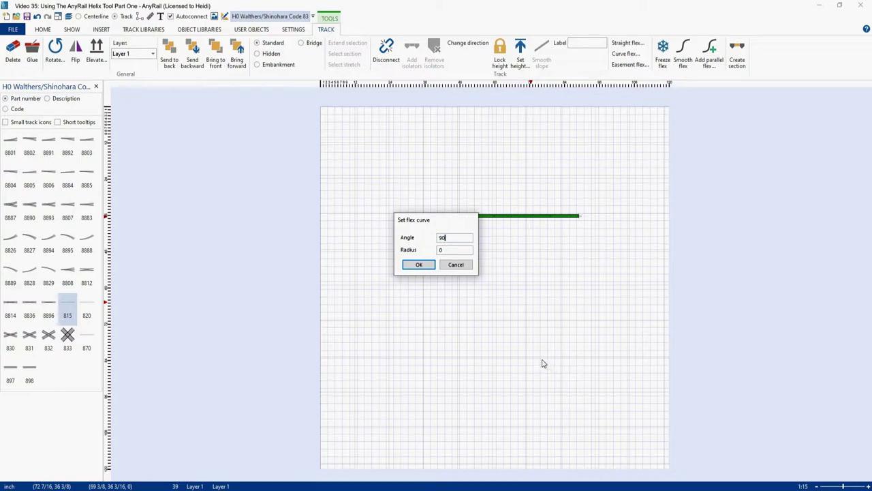
double_click(440, 249)
type("24")
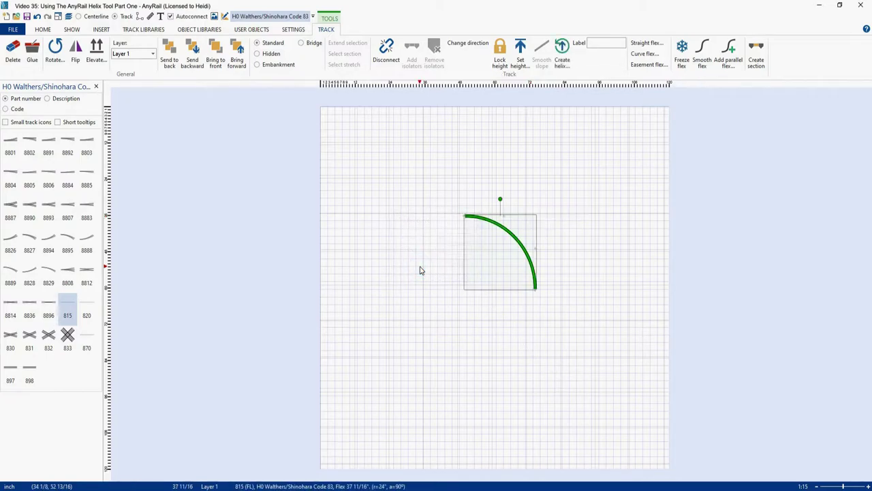
Move the curved track right and build a clockwise helix from height 0 to 12 over 4 loops
left_click_drag(510, 236, 574, 237)
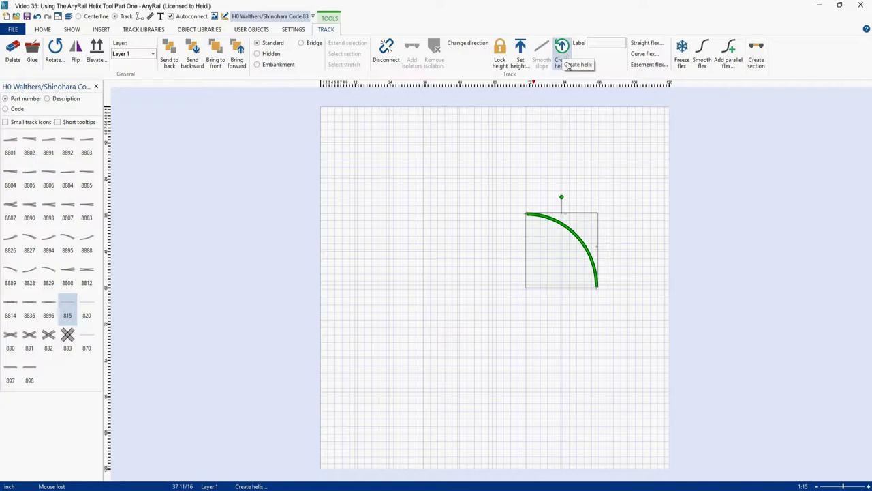
right_click(570, 232)
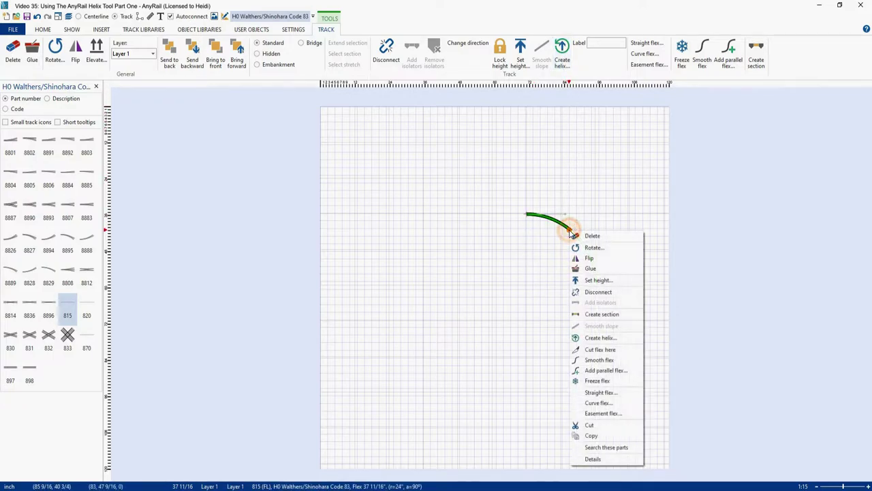
left_click(599, 338)
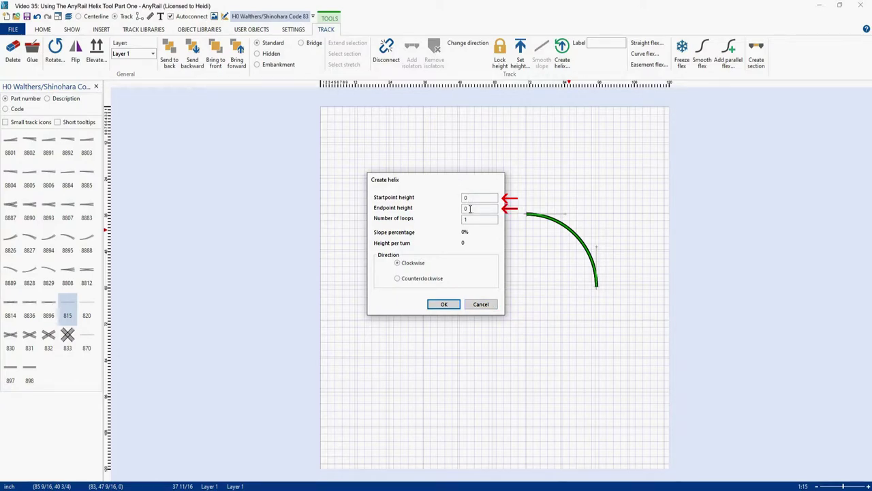
double_click(466, 209)
type("12")
left_click(470, 218)
left_click(469, 218)
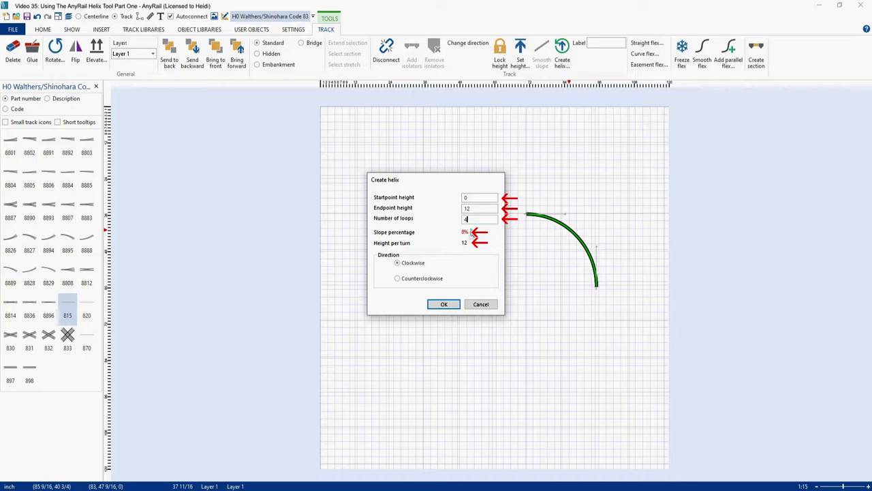
left_click(475, 197)
left_click(448, 305)
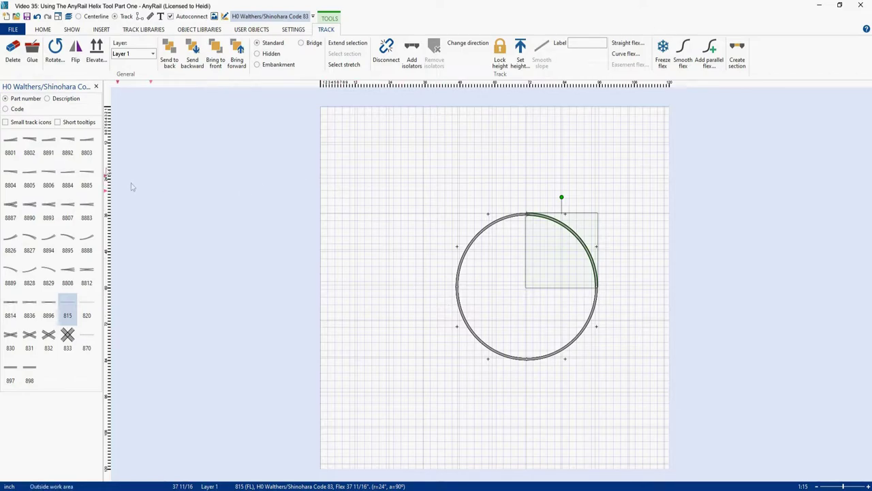
Bring up the general View options on the ribbon
left_click(43, 29)
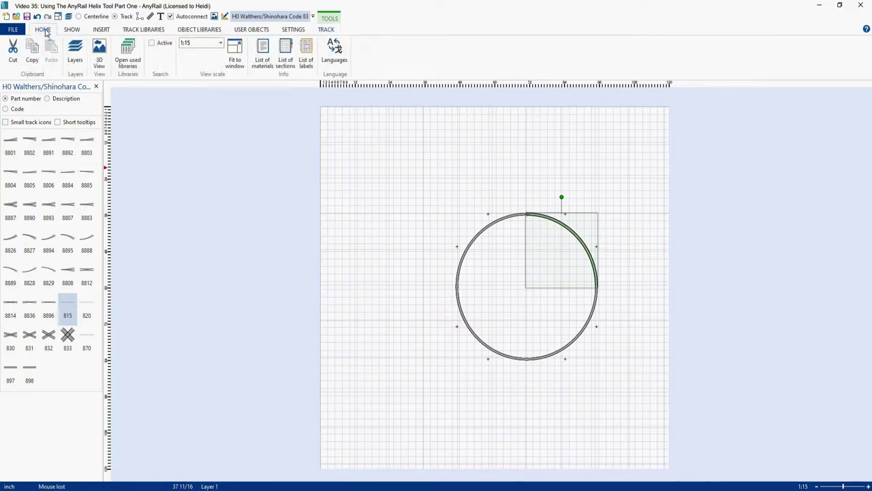
Switch to 3D view, zoom out and orbit around the four stacked helix loops
left_click(100, 61)
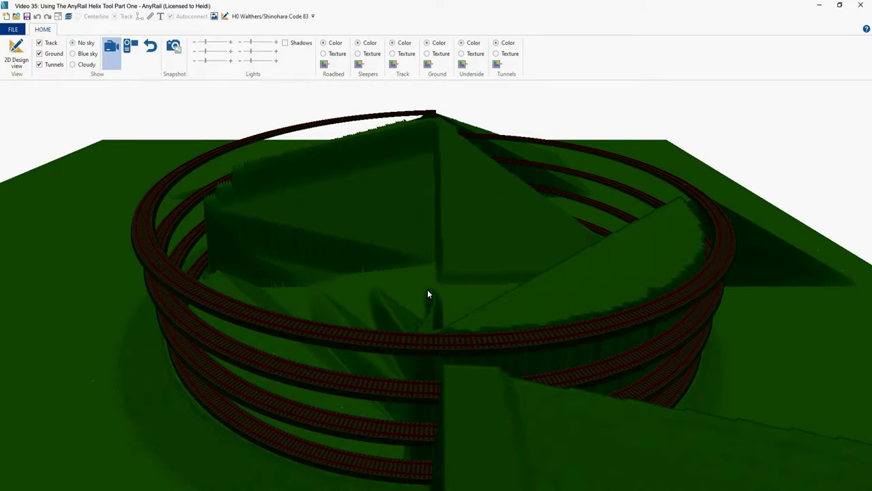
scroll(428, 294, "down", 4)
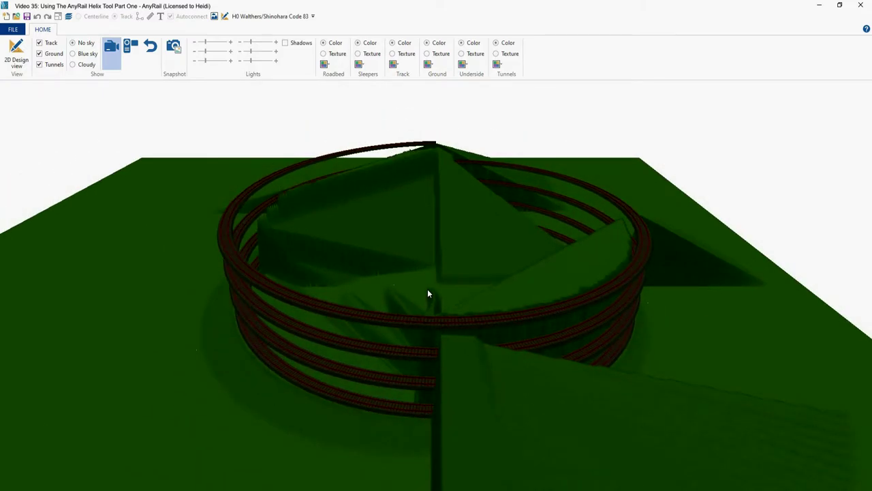
mouse_move(427, 288)
left_mouse_down()
mouse_move(362, 290)
mouse_move(424, 321)
mouse_move(415, 242)
mouse_move(415, 289)
mouse_move(467, 314)
mouse_move(532, 296)
mouse_move(545, 271)
mouse_move(499, 307)
mouse_move(391, 308)
mouse_move(348, 277)
mouse_move(351, 286)
mouse_move(448, 319)
mouse_move(463, 316)
mouse_move(442, 287)
left_mouse_up()
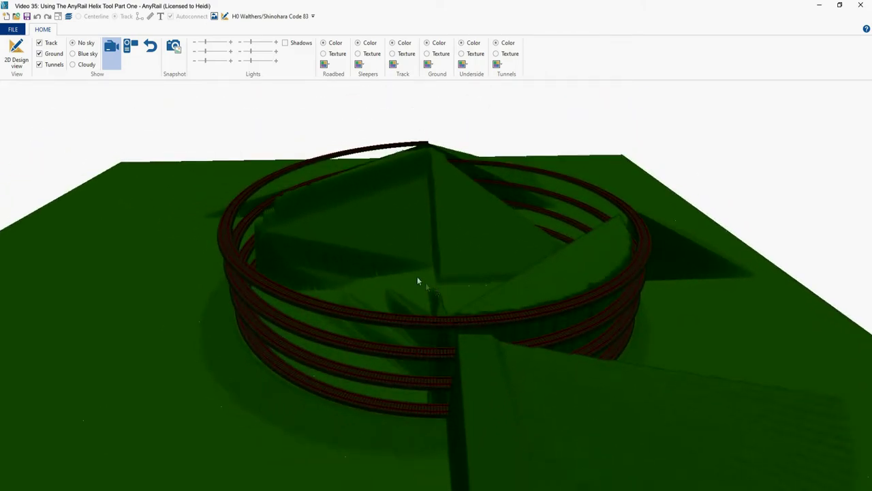
Hide the 3D ground, orbit to a lower angle, then return to the 2D plan
left_click(39, 54)
mouse_move(407, 273)
left_mouse_down()
mouse_move(414, 311)
mouse_move(419, 304)
mouse_move(356, 280)
mouse_move(387, 248)
mouse_move(399, 284)
left_mouse_up()
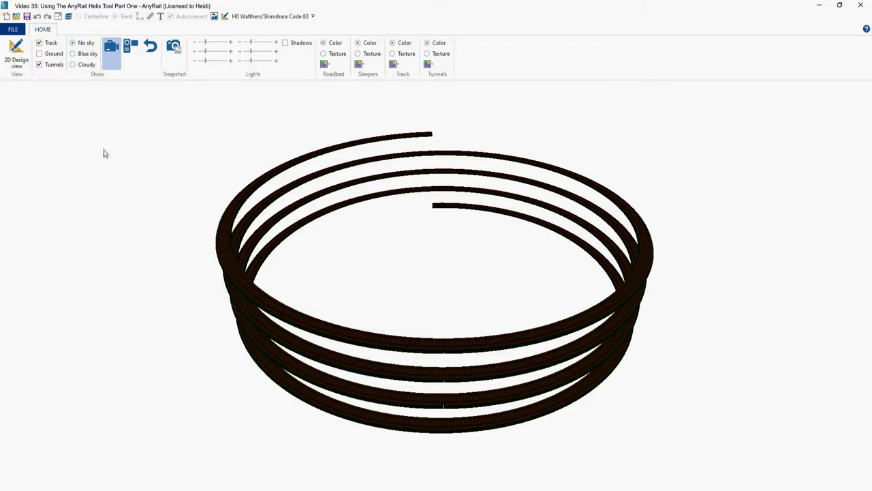
left_click(16, 53)
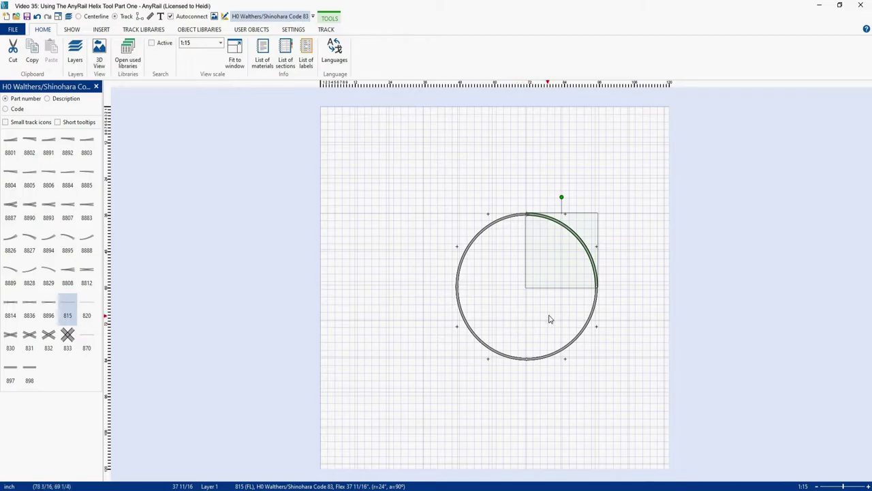
Zoom in on the helix circle in the 2D plan, selecting then deselecting the track
scroll(567, 295, "up", 1)
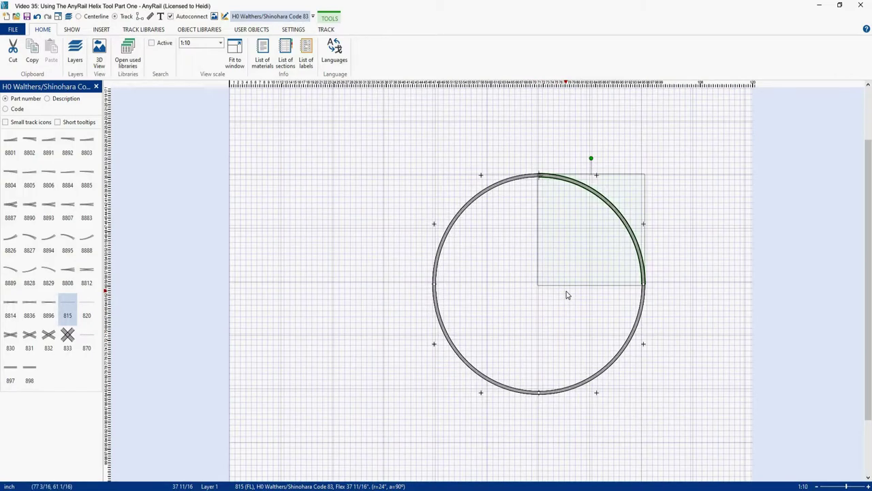
scroll(567, 294, "up", 2)
left_click(565, 292)
scroll(552, 296, "up", 1)
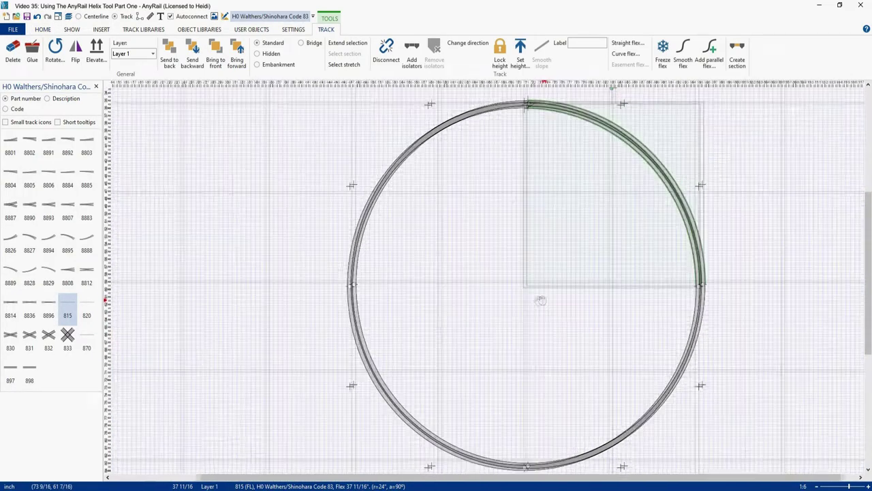
left_click(471, 293)
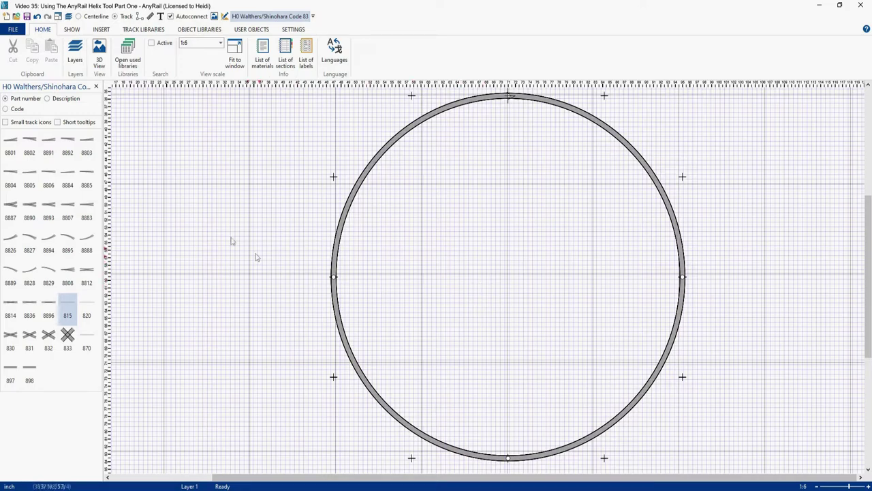
left_click(72, 30)
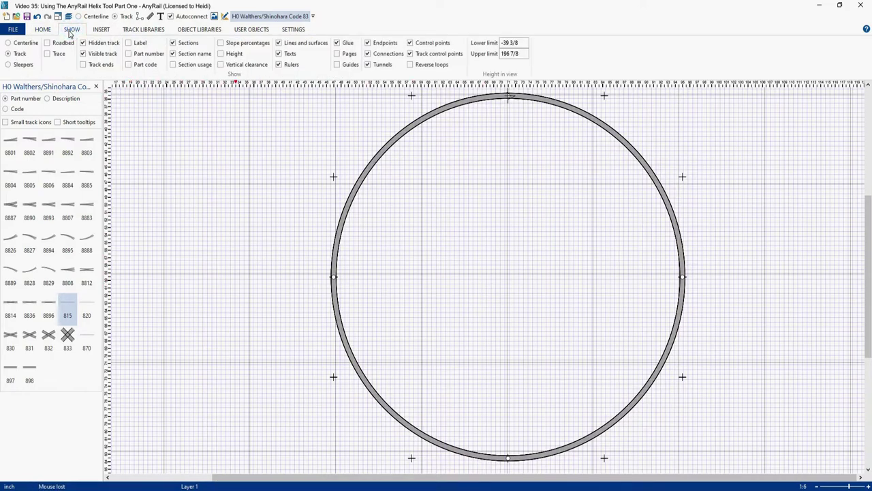
Show track heights and slope percentages on the helix, previewing then hiding vertical clearance
left_click(221, 54)
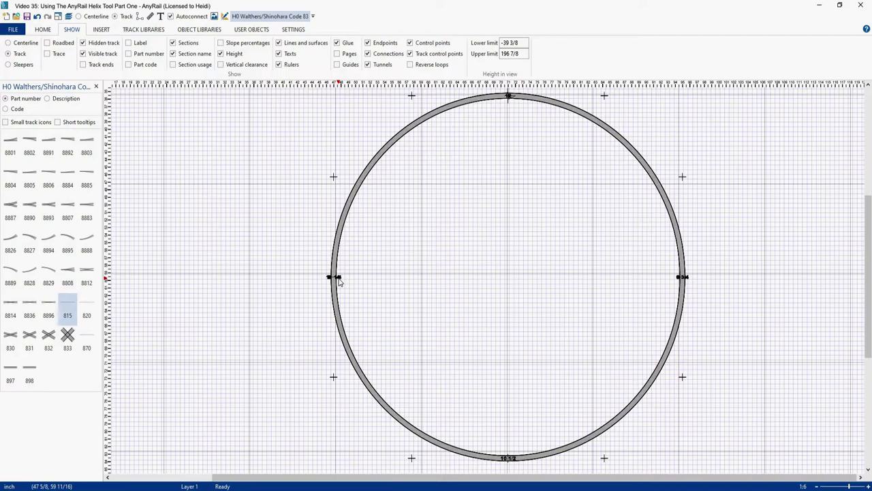
left_click(221, 44)
left_click(220, 64)
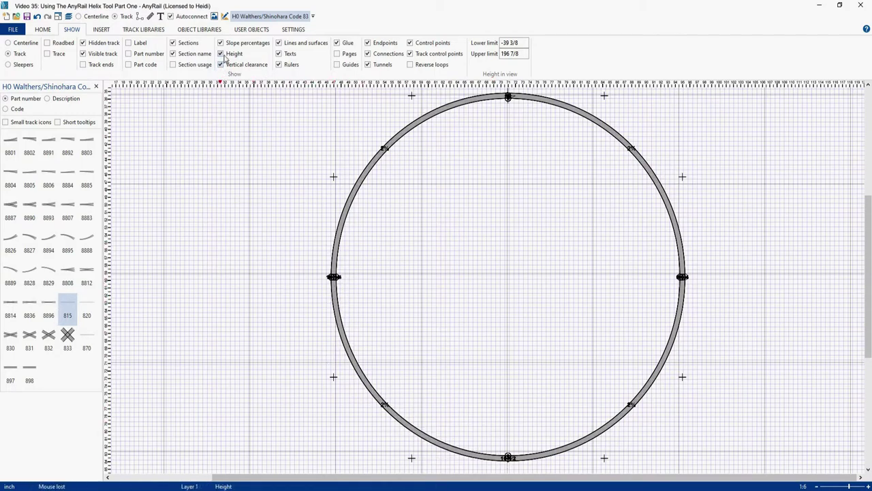
left_click(221, 65)
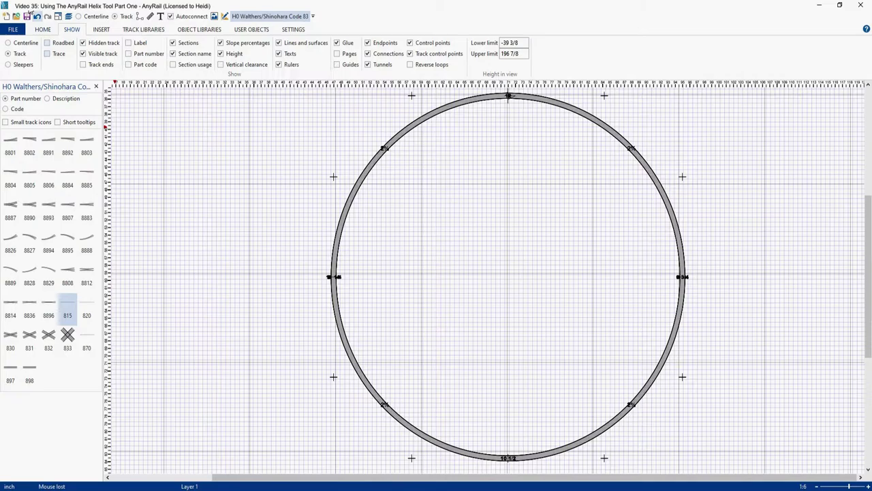
Show the Texts page of File > Options and move the dialog left to reveal the circle
left_click(12, 30)
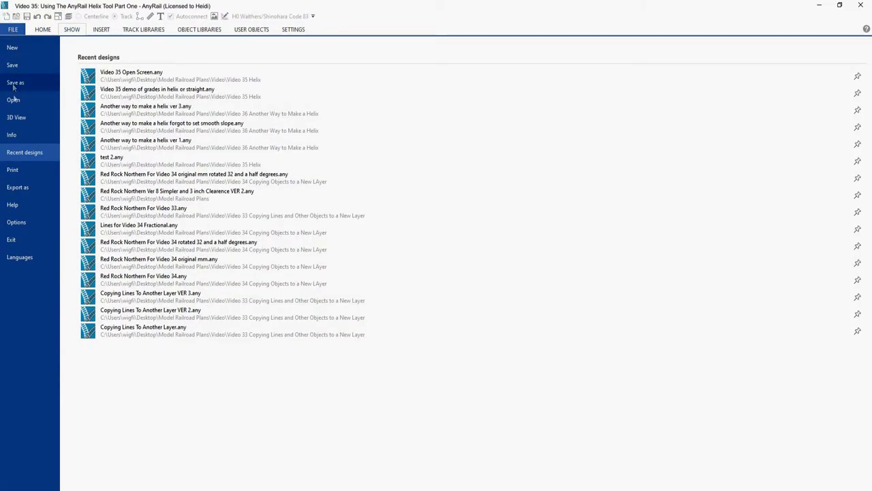
left_click(14, 224)
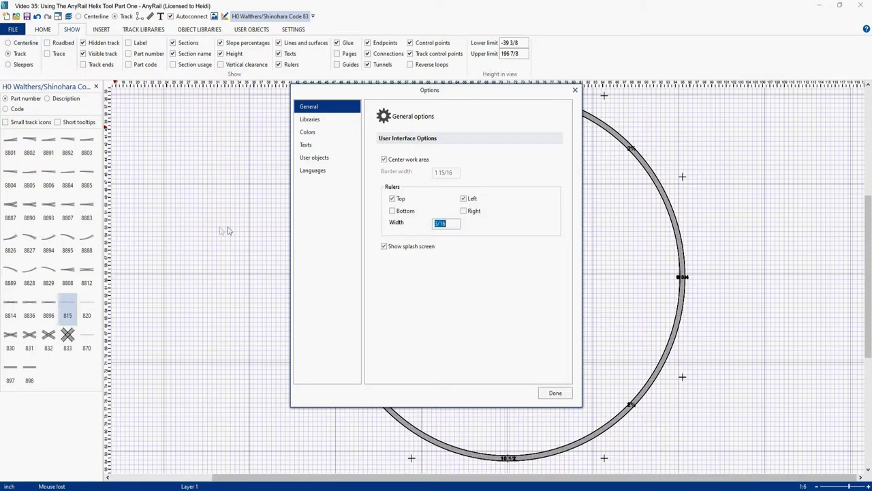
left_click(306, 146)
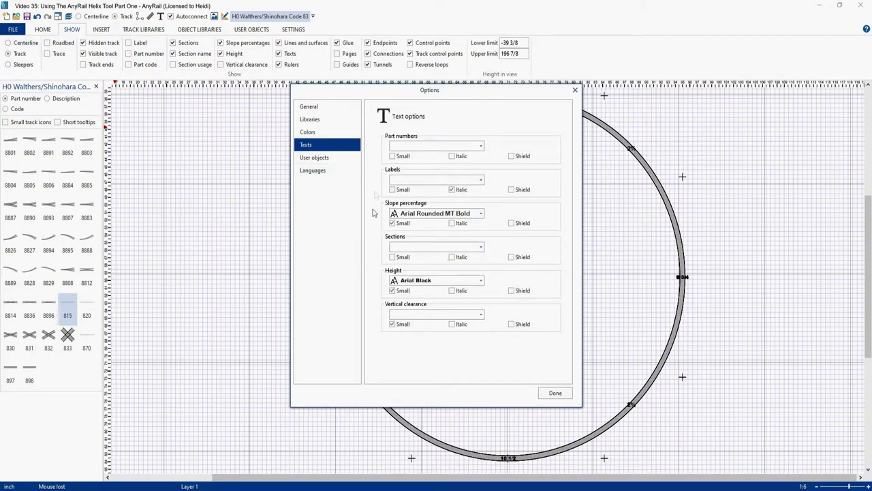
left_click_drag(478, 96, 220, 96)
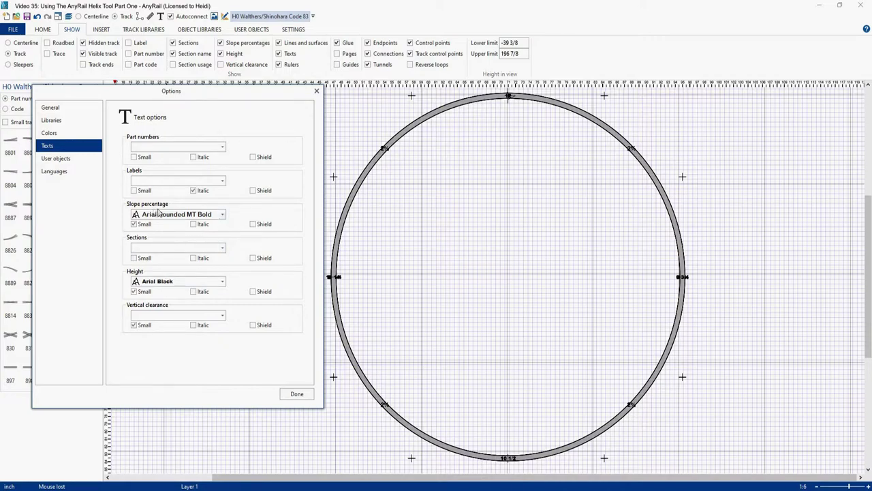
Set the slope percentage label font to Bowlby One SC at full size
left_click(221, 214)
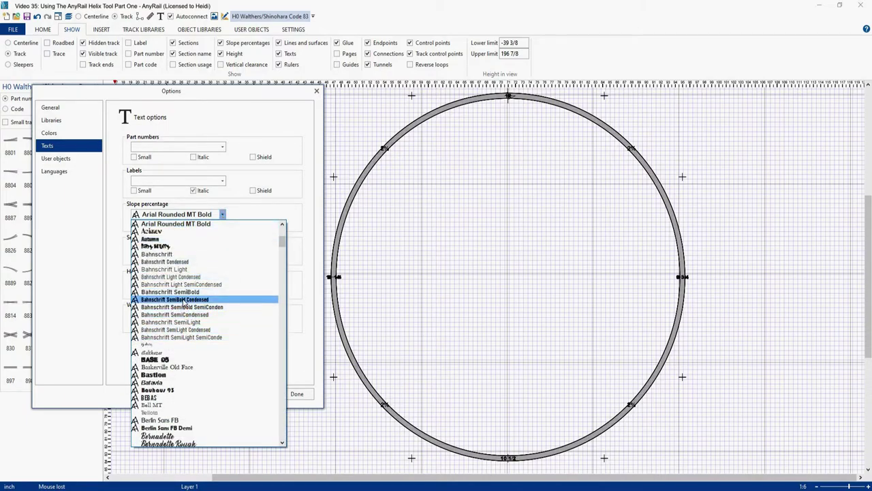
scroll(181, 326, "down", 1)
scroll(179, 325, "down", 6)
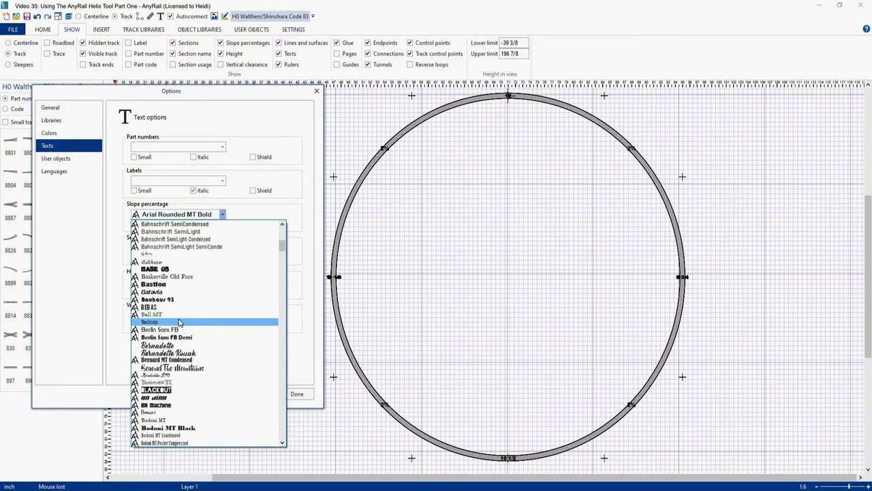
scroll(179, 323, "down", 1)
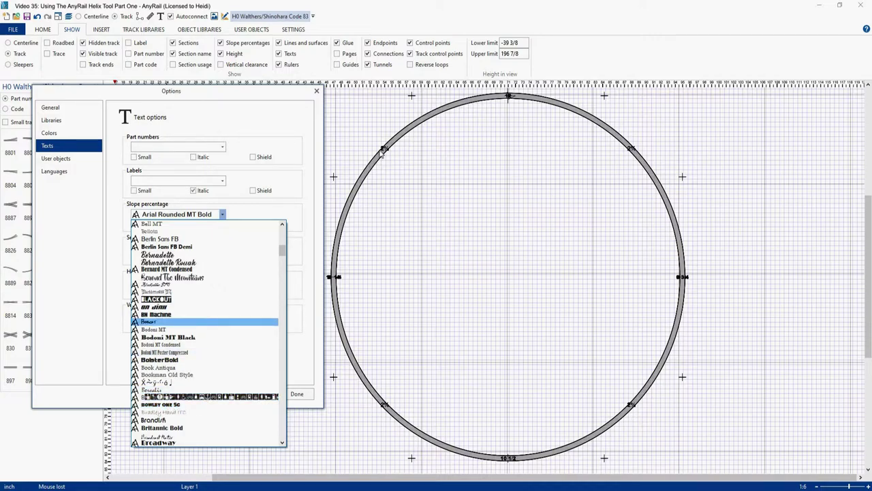
left_click(155, 405)
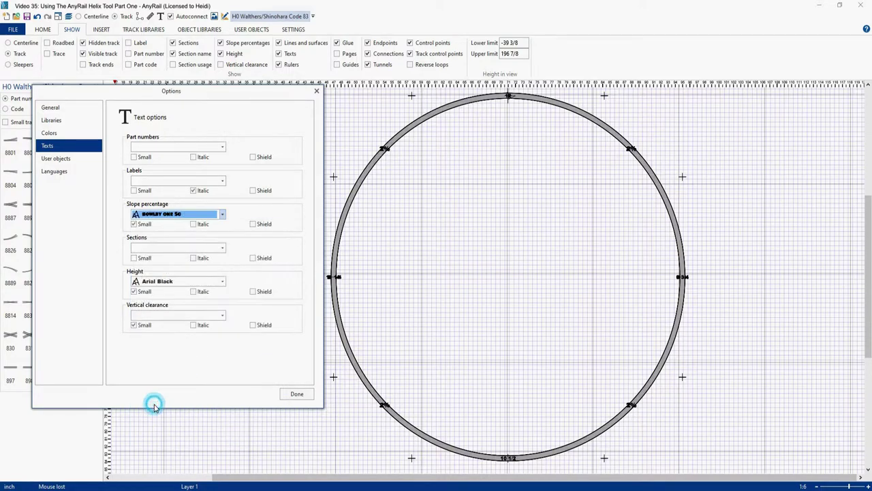
left_click(133, 224)
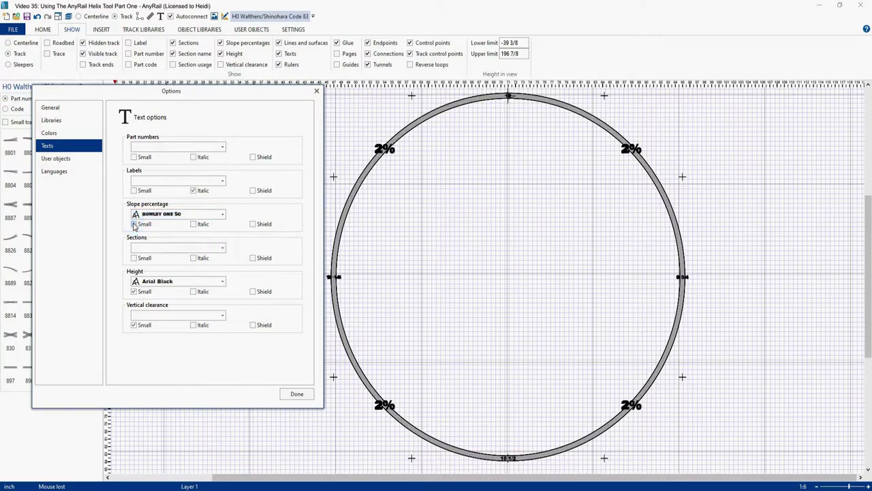
Toggle Height labels to full size and back to small, and keep Slope percentage labels small
left_click(133, 291)
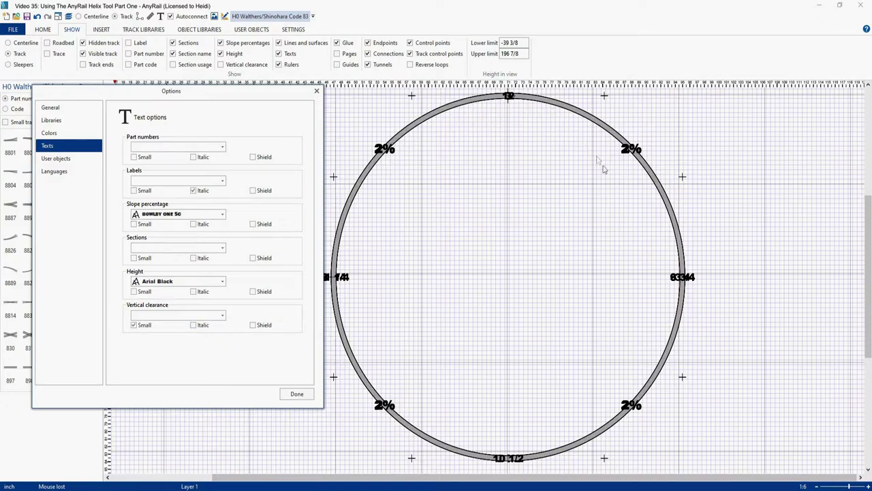
left_click(134, 291)
left_click(134, 224)
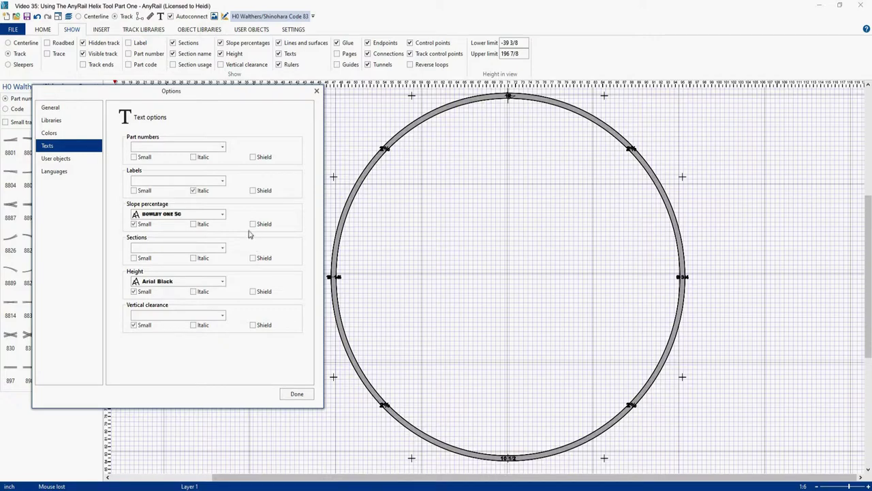
Put Slope percentage, Height and Vertical clearance labels inside shield boxes
left_click(253, 226)
left_click(253, 291)
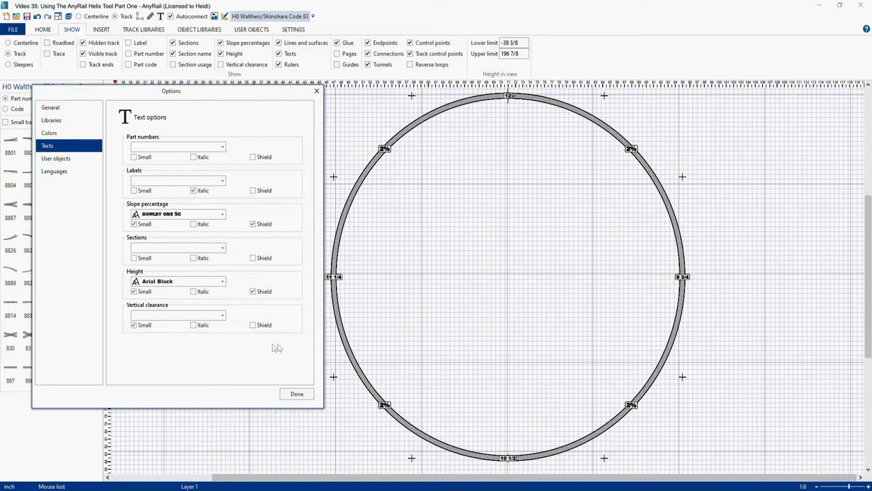
left_click(253, 326)
Apply the label settings, then select the entire four-loop helix circle for its track actions
left_click(298, 394)
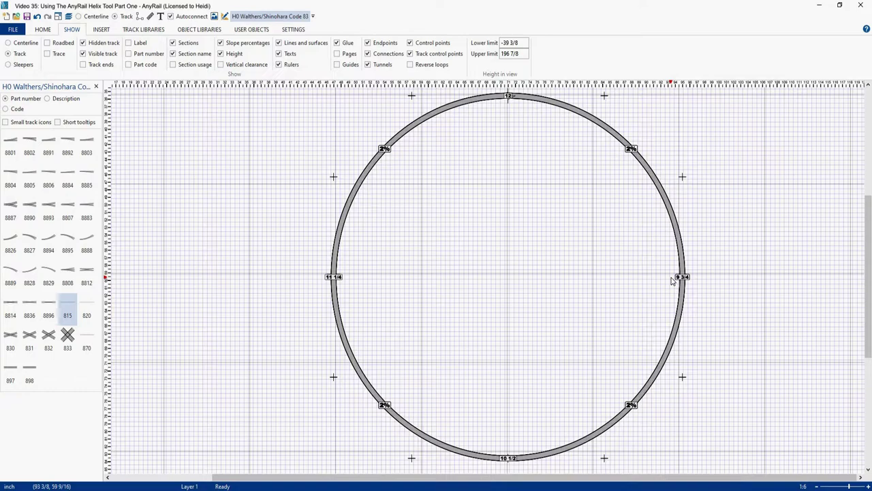
right_click_drag(673, 280, 712, 284)
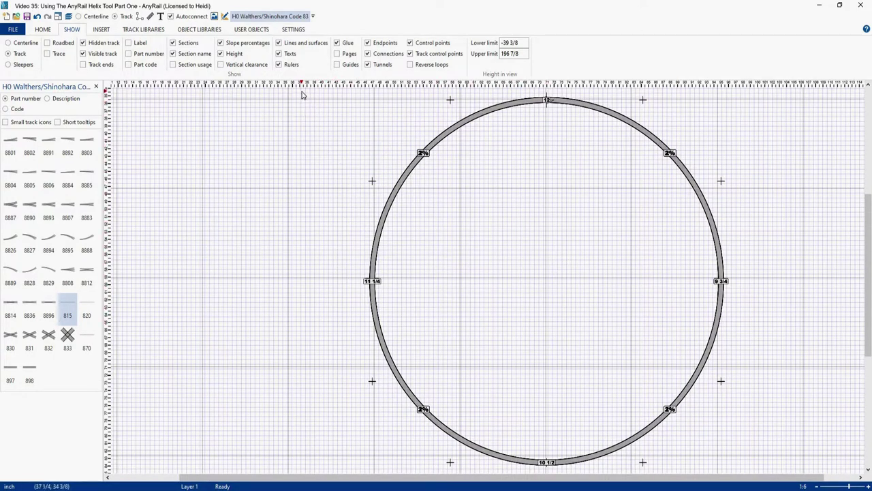
left_click_drag(302, 91, 799, 474)
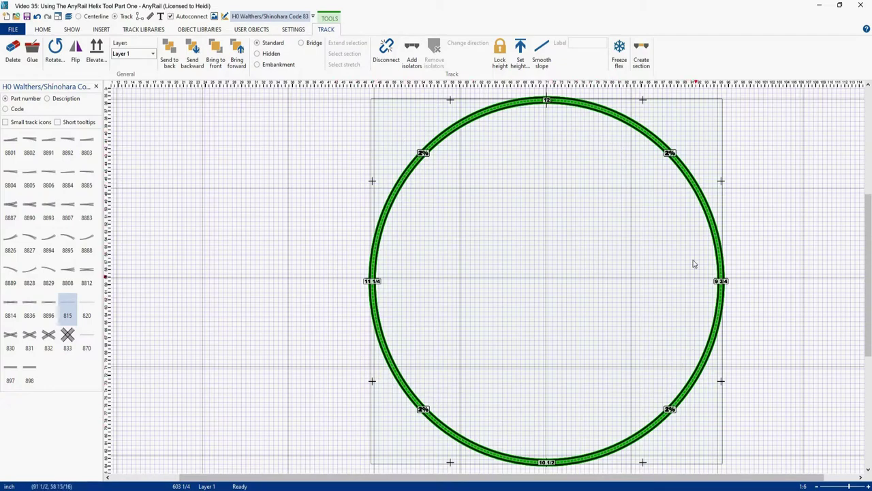
right_click(624, 123)
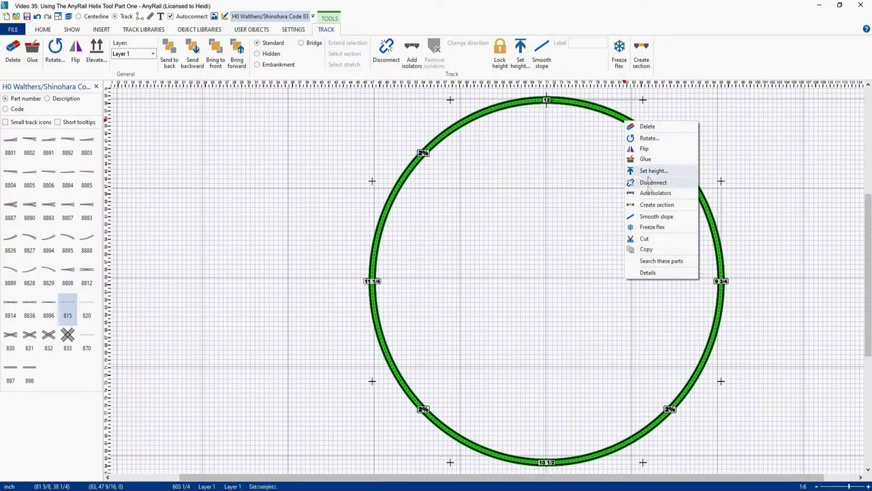
Show Details for the selected 815 flex pieces and highlight endpoint coordinates to inspect them
left_click(649, 273)
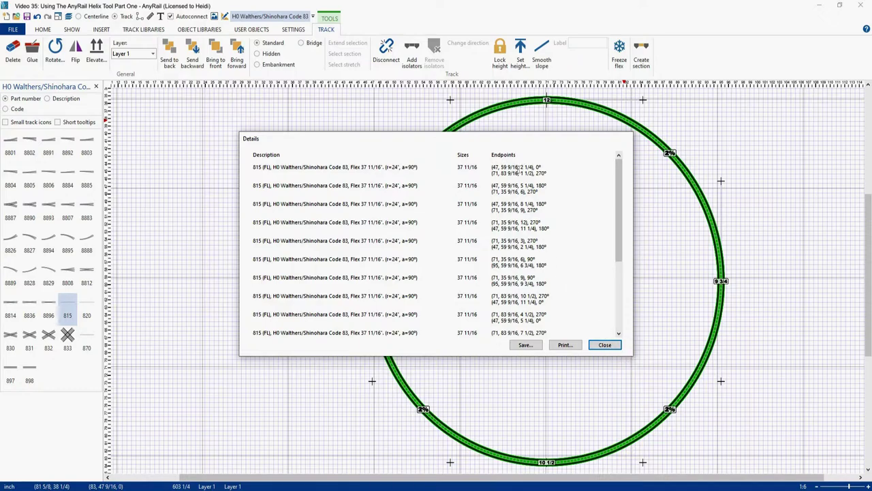
left_click_drag(519, 167, 491, 168)
left_click_drag(533, 173, 520, 167)
left_click(547, 185)
left_click(568, 349)
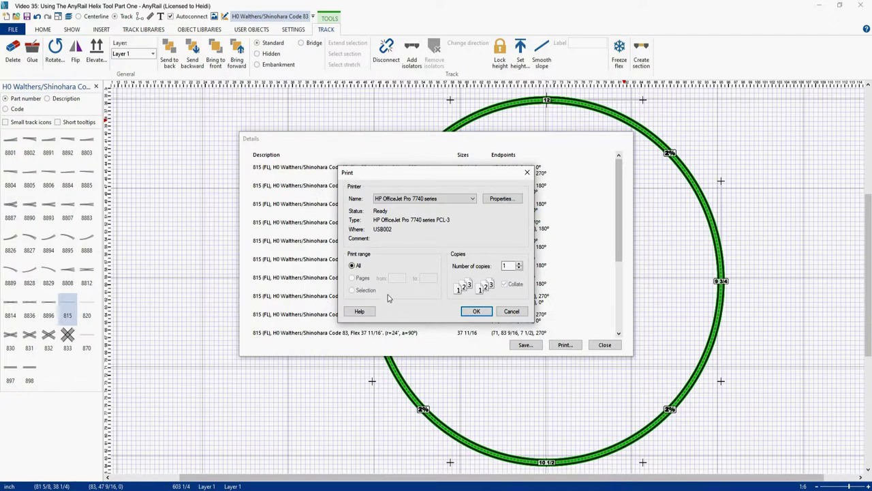
left_click(510, 313)
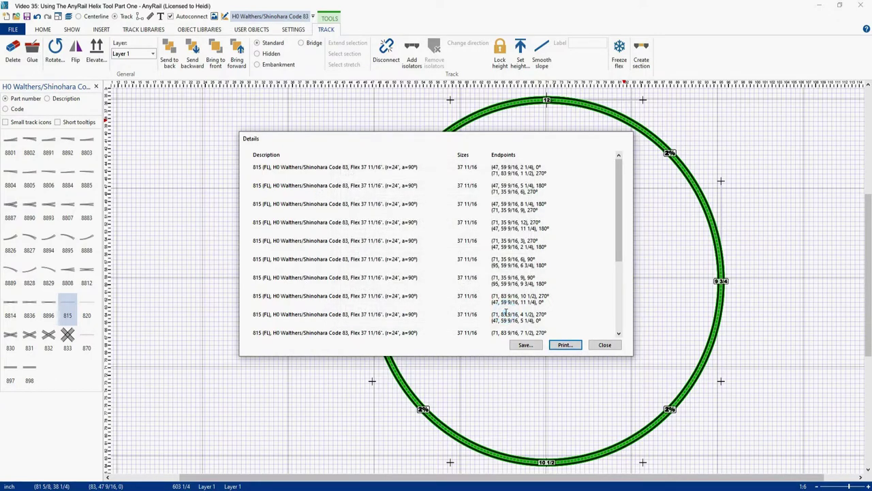
left_click(522, 346)
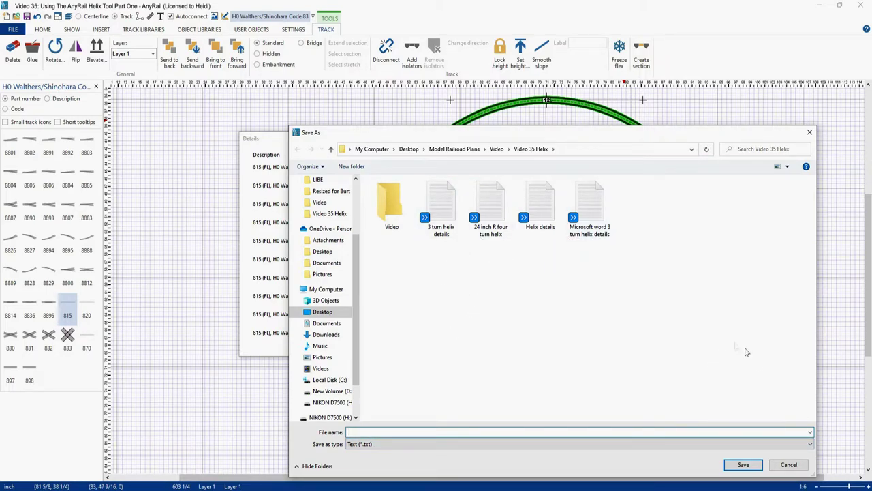
left_click(789, 465)
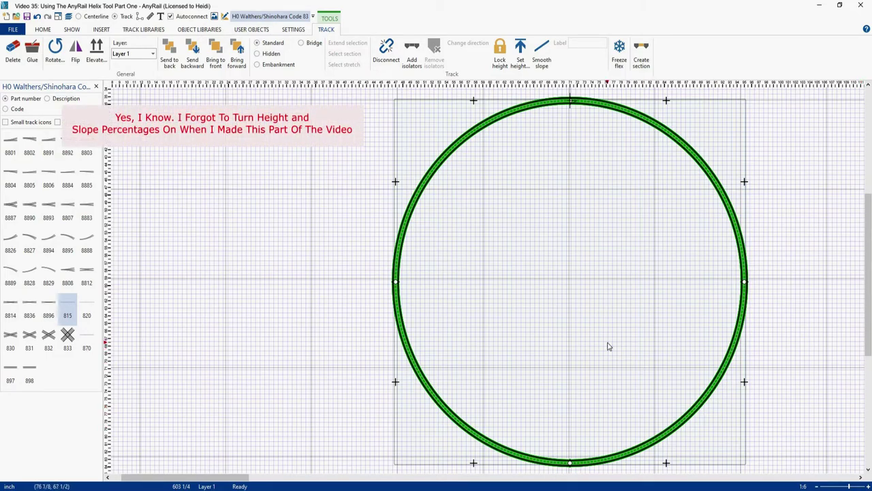
Place two 815 straight flex track pieces in the space above the helix
right_click_drag(583, 273, 565, 368)
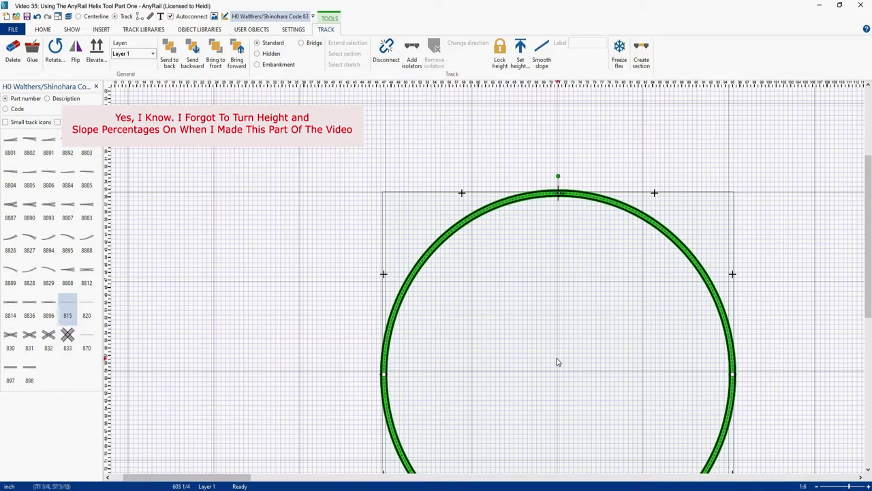
left_click(67, 310)
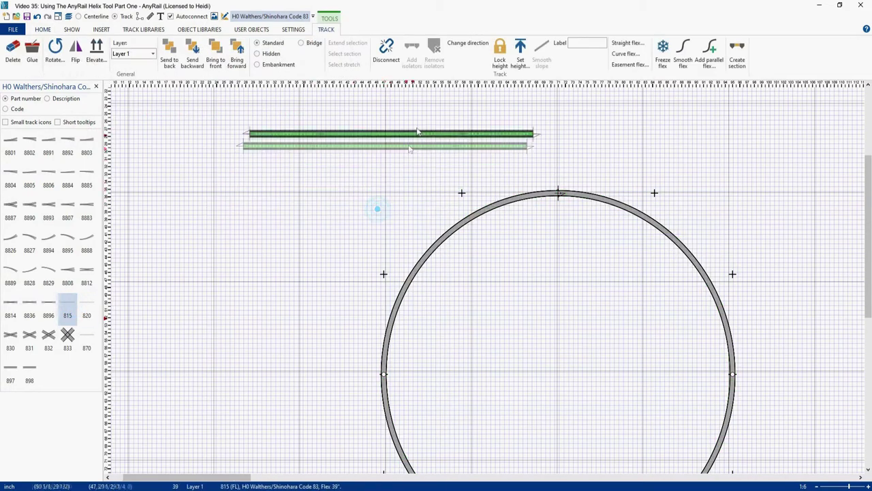
left_click(421, 122)
left_click(68, 308)
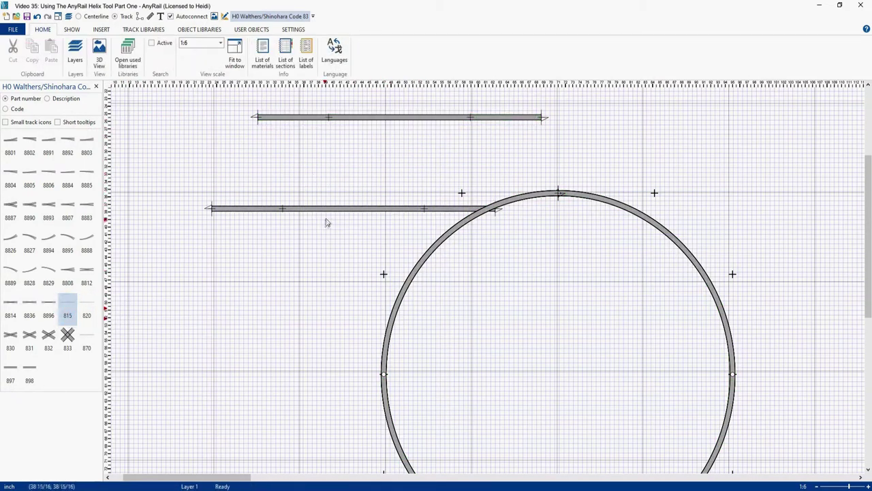
left_click(362, 158)
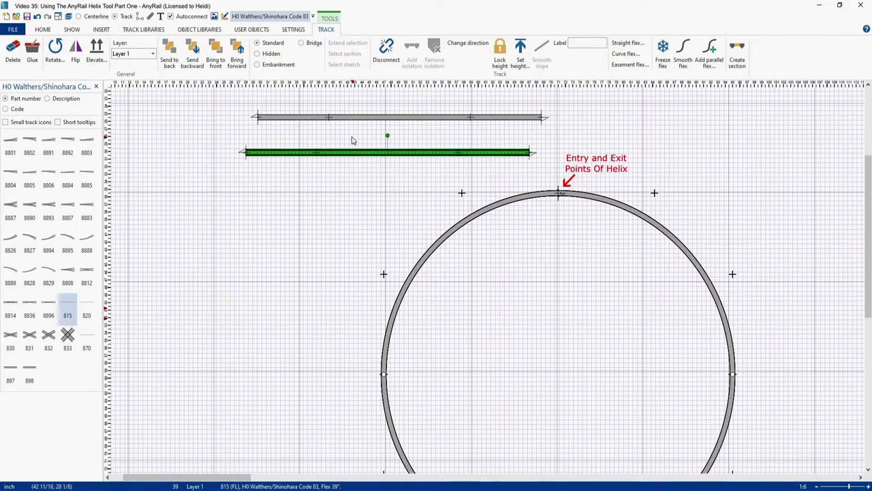
Snap one straight piece to the helix top running left and the other running right
left_click(393, 156)
left_click_drag(392, 156, 422, 200)
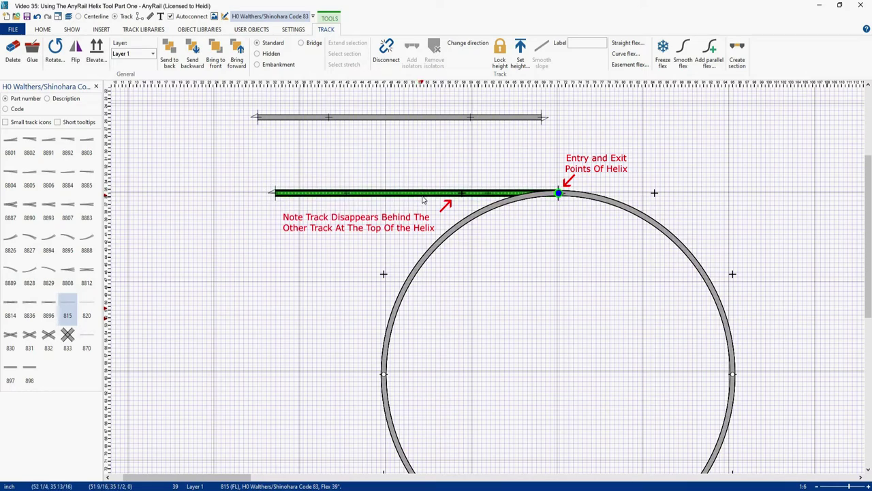
left_click(423, 198)
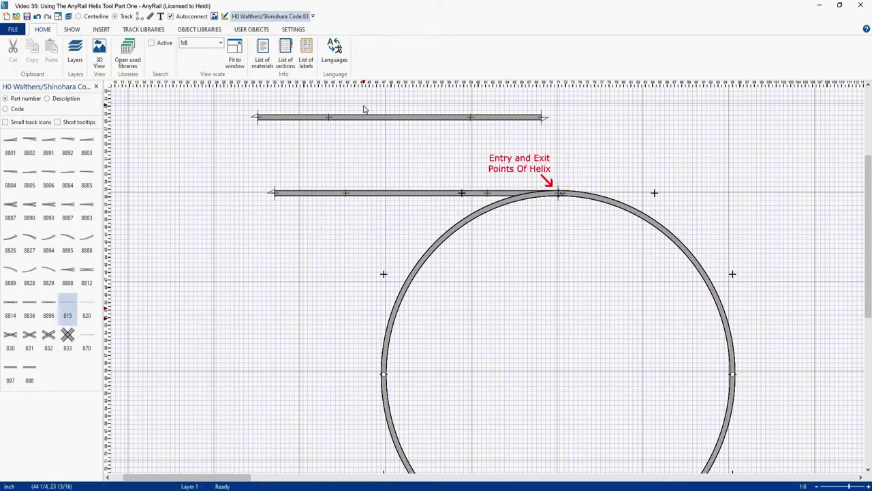
left_click_drag(361, 118, 661, 199)
left_click(661, 198)
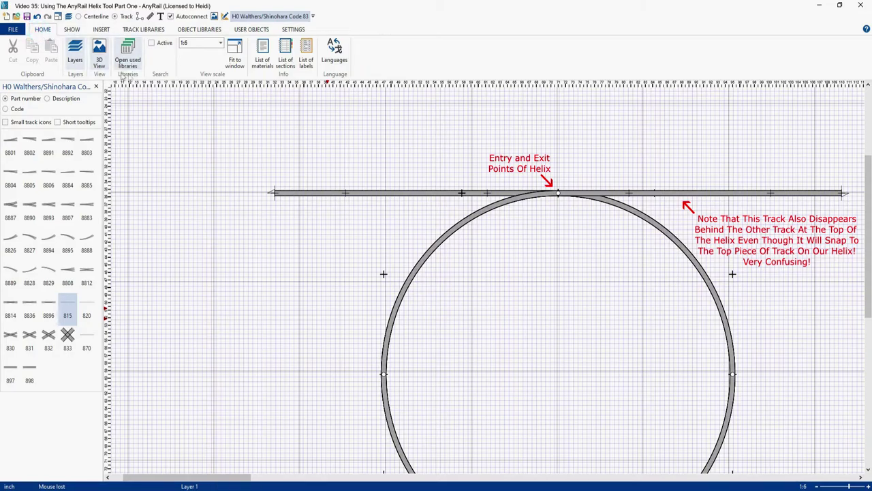
left_click(99, 52)
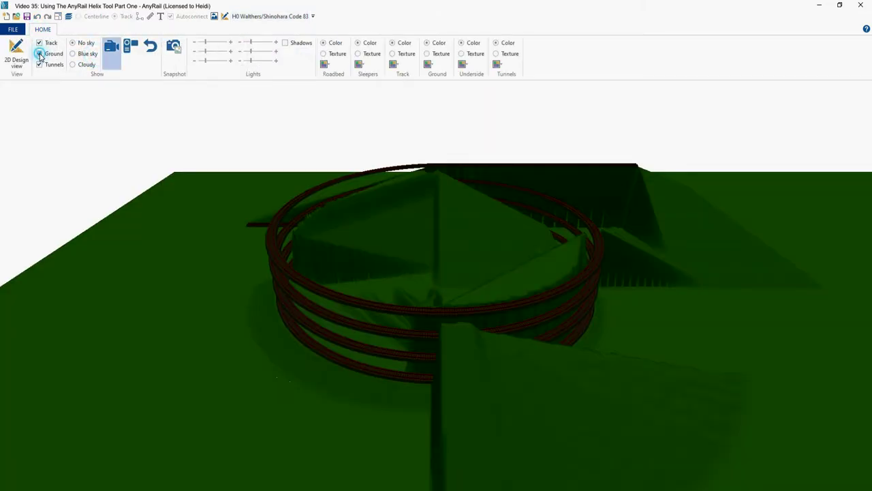
left_click(40, 55)
left_click_drag(415, 279, 609, 259)
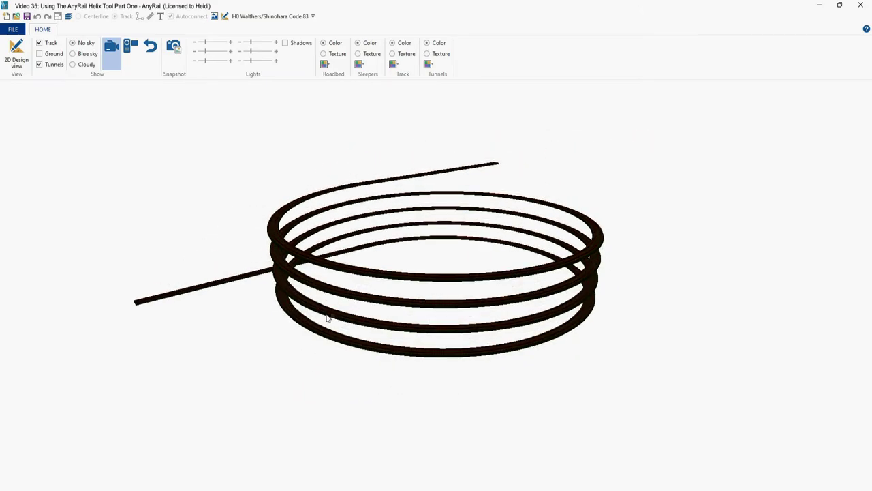
left_click_drag(328, 318, 614, 350)
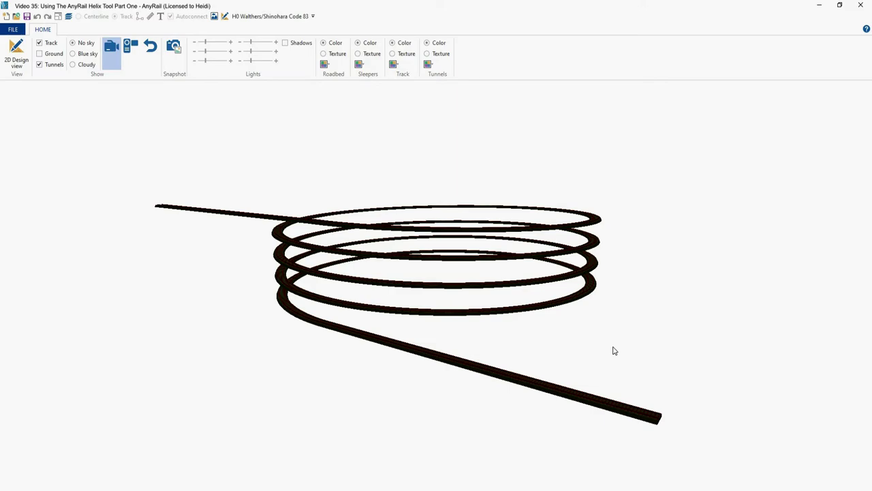
left_click(15, 52)
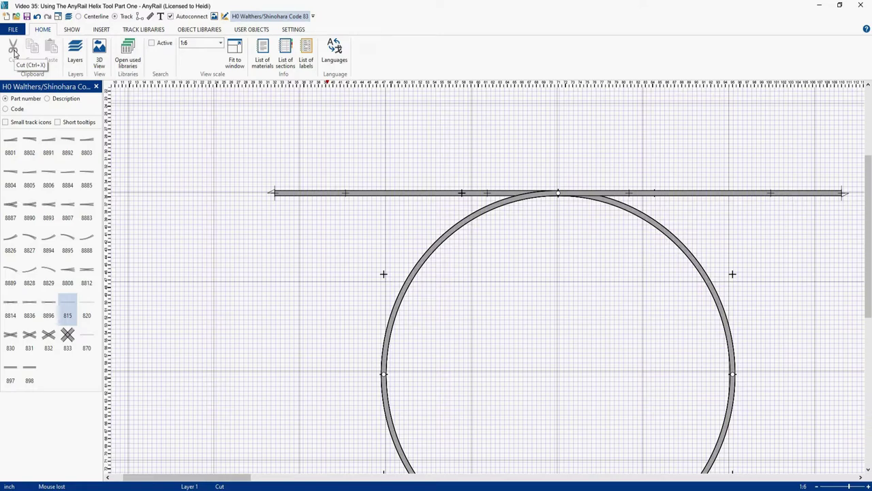
Cut and paste the straight pieces, then reattach the lower one at the helix top
left_click(13, 54)
key("ctrl+v")
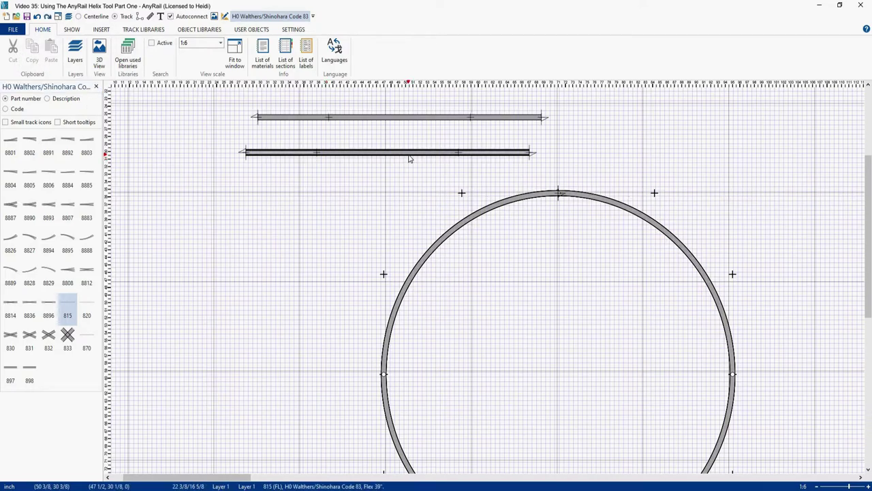
left_click_drag(409, 159, 438, 197)
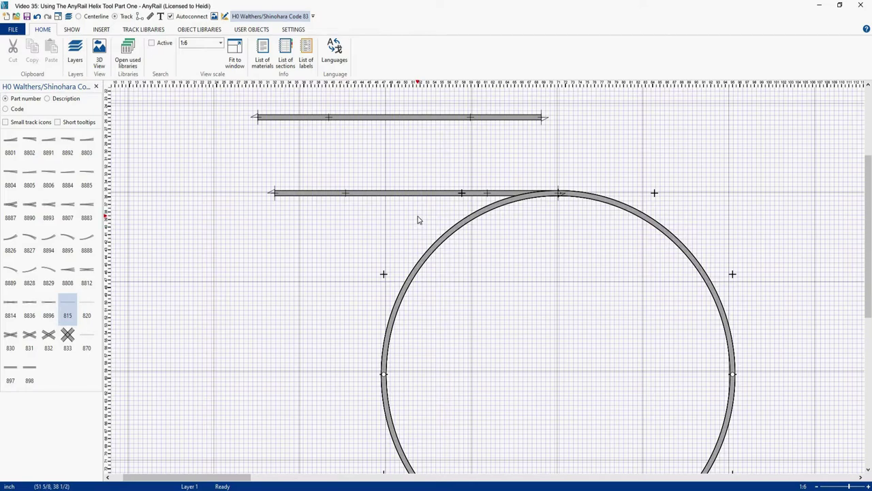
left_click_drag(419, 194, 462, 197)
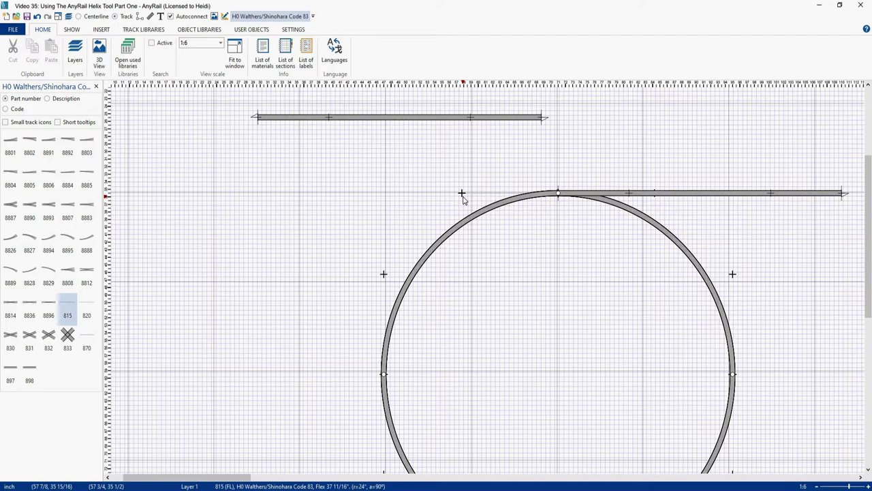
Delete the straight flex track on the right, leaving only the helix circle
left_click(681, 197)
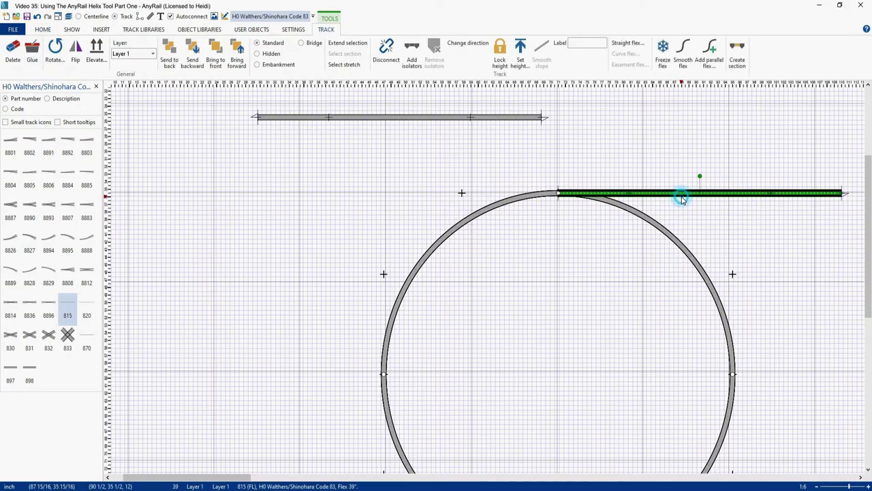
key("Delete")
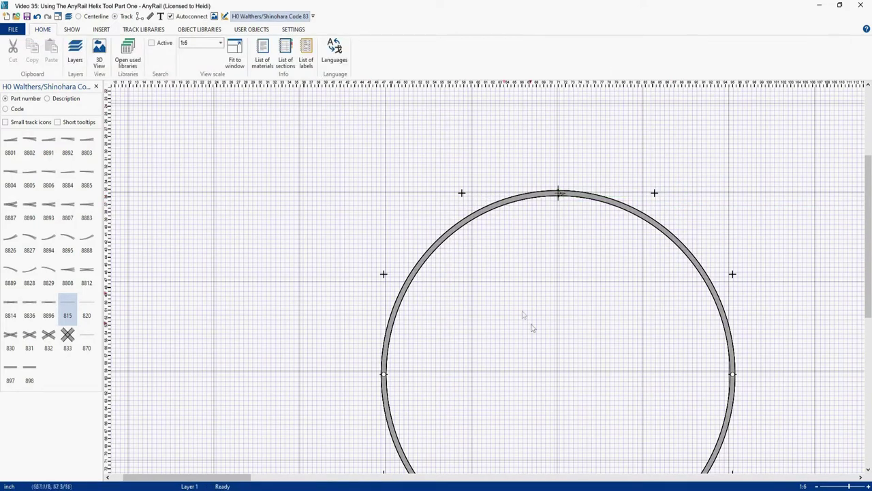
left_click(545, 337)
Pan the plan upward until the full helix circle fits on screen
middle_click_drag(545, 338, 529, 241)
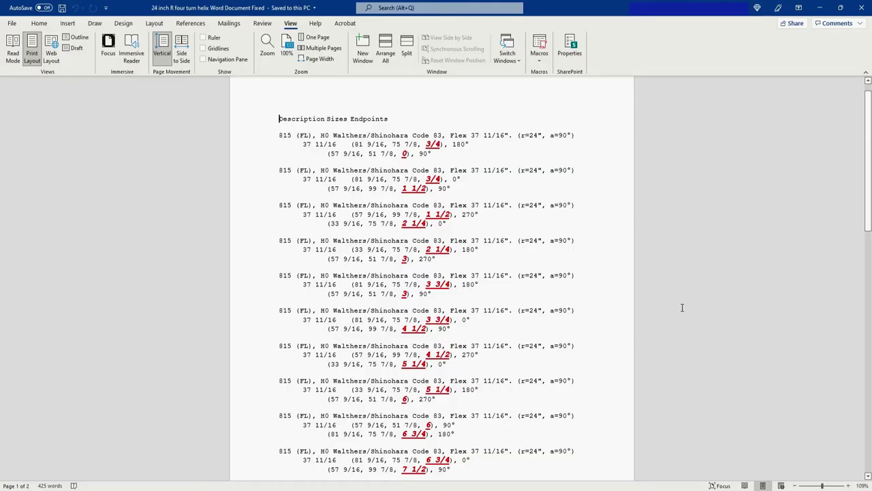
Scroll the Word helix document to page 2 and back, reviewing endpoint heights up to 12
scroll(583, 292, "down", 4)
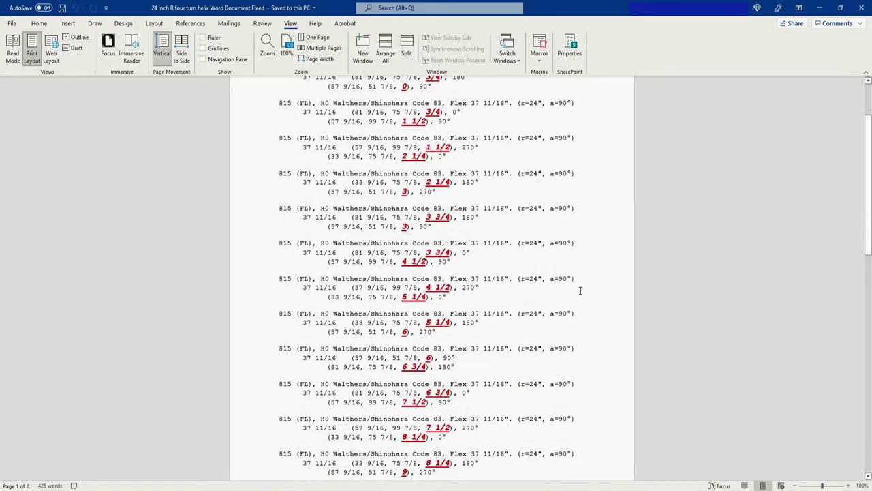
scroll(580, 291, "down", 10)
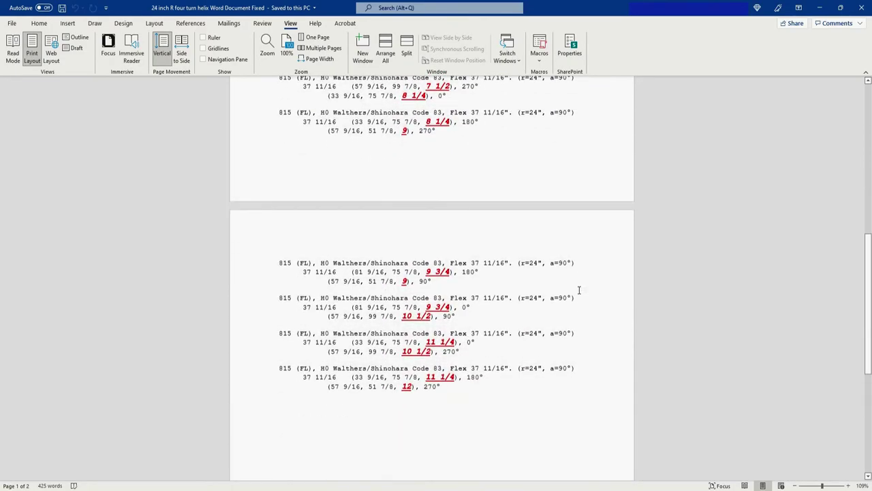
scroll(580, 291, "down", 1)
scroll(580, 290, "down", 1)
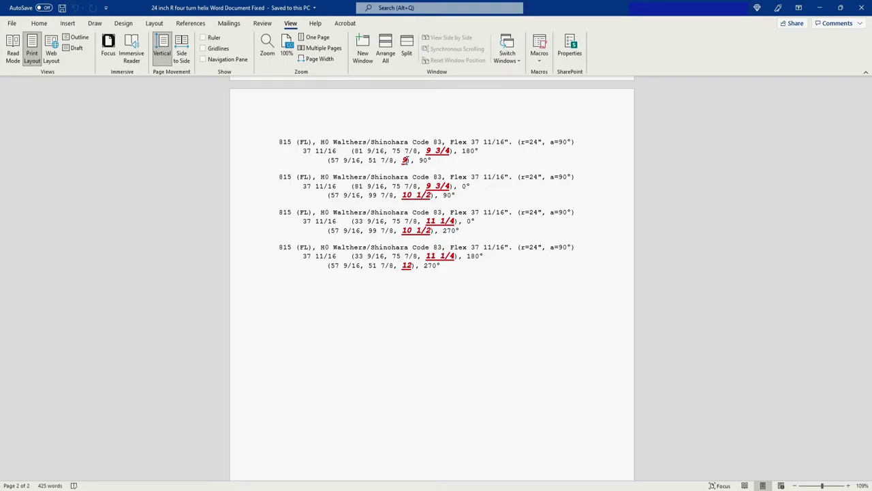
scroll(455, 212, "up", 1)
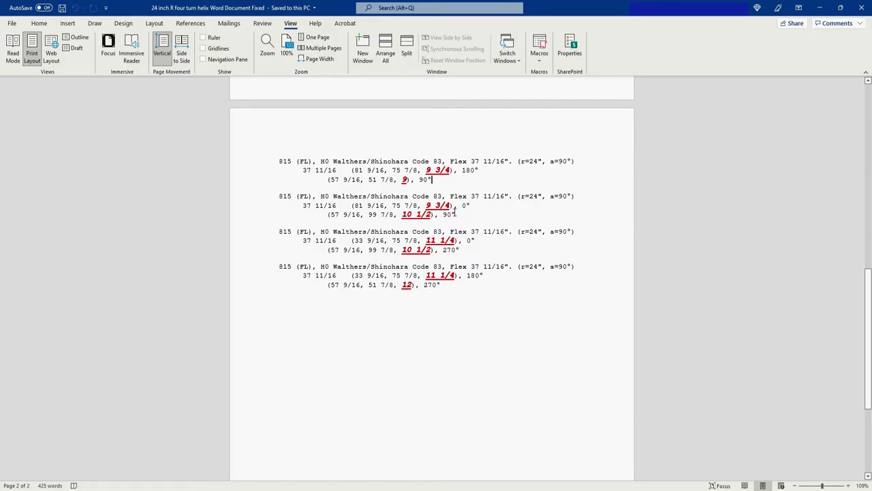
scroll(454, 213, "up", 1)
scroll(454, 213, "up", 15)
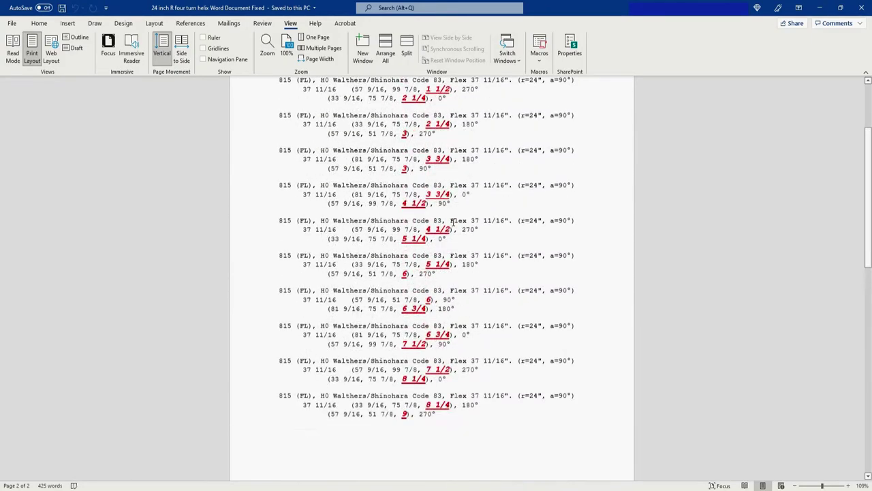